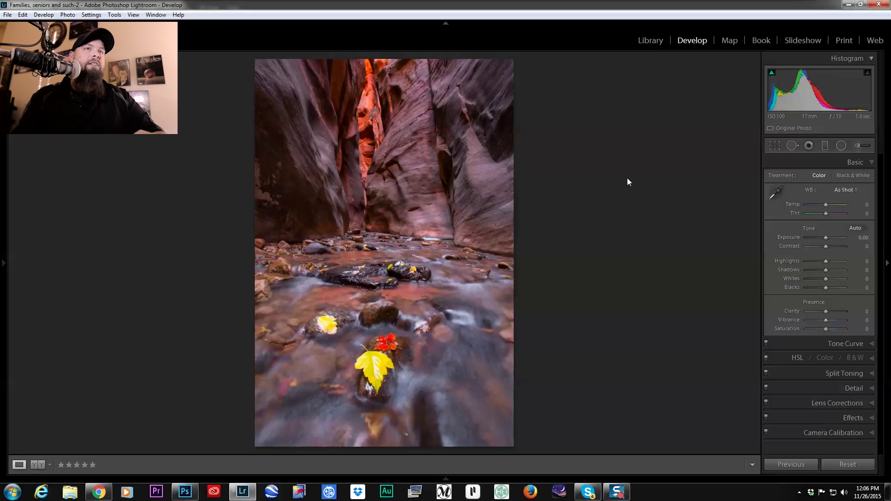
Step: Tighten the canyon crop by pulling in the top-right corner and bottom edge, then commit it
left_click(774, 146)
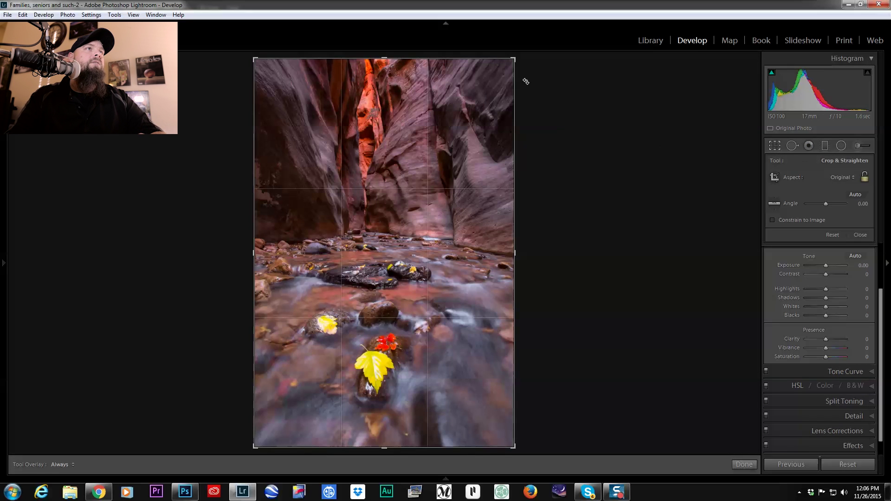
left_click_drag(514, 59, 511, 67)
left_click_drag(385, 441, 385, 441)
left_click_drag(511, 67, 506, 67)
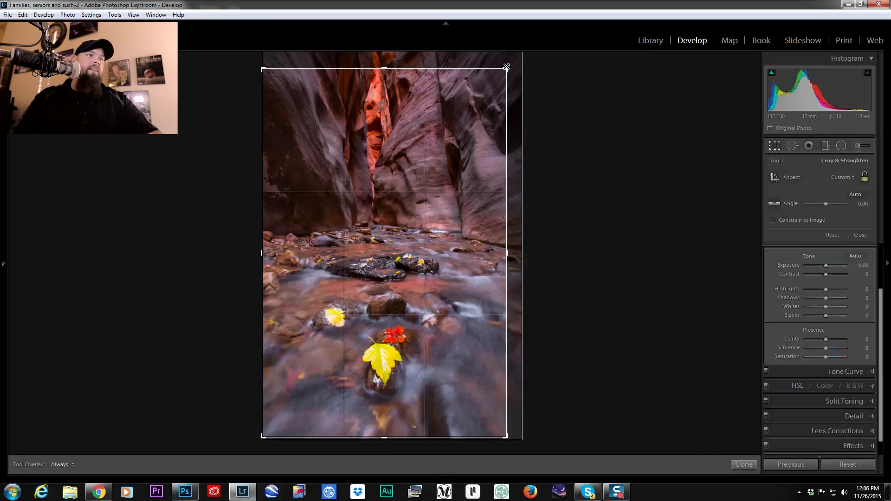
key("Return")
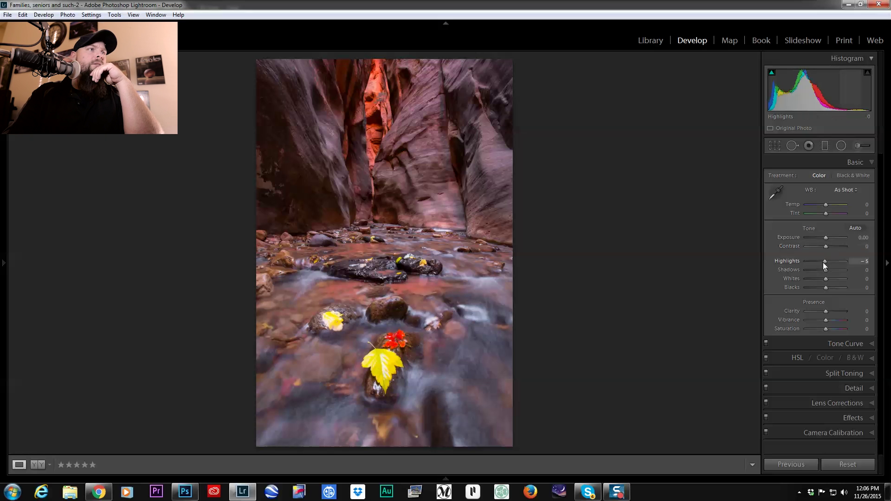
Step: Set Highlights to -24 and Temp to +3, then bring up the sharpening and noise settings
left_click_drag(823, 263, 827, 237)
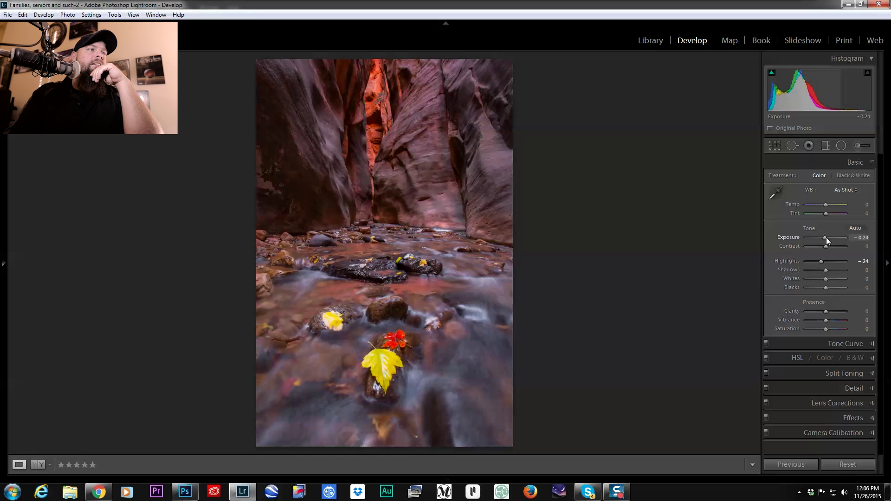
left_click_drag(858, 208, 861, 209)
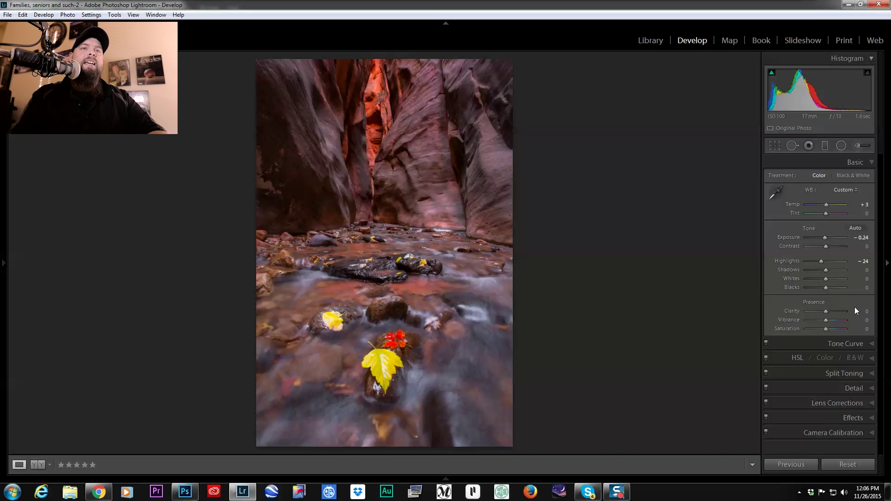
left_click(817, 389)
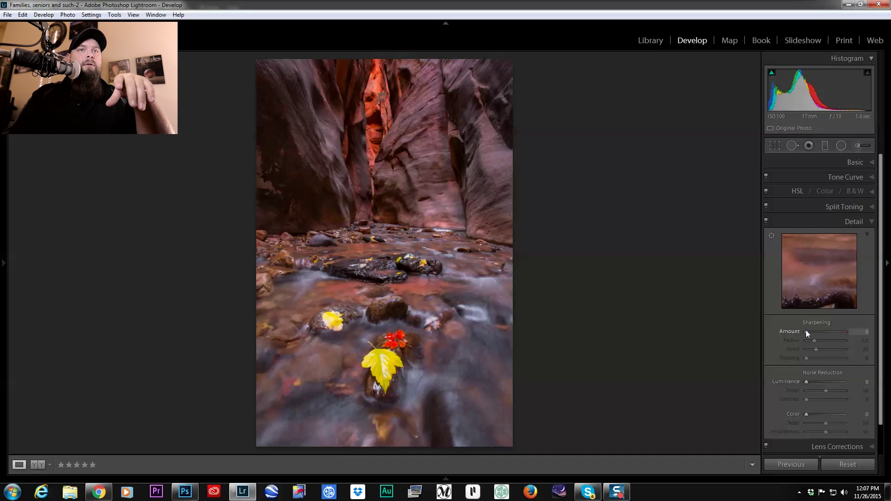
Step: Raise the global Sharpening Amount in the Detail panel to 27
left_click_drag(806, 330, 808, 331)
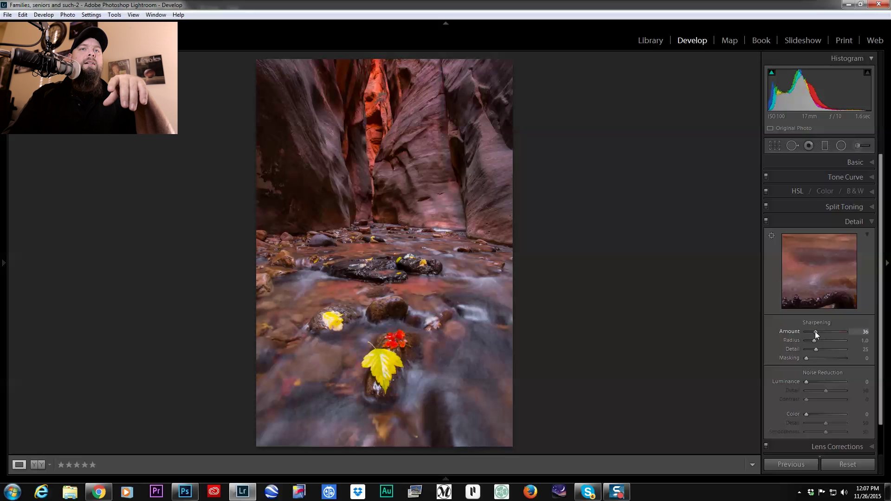
left_click_drag(814, 332, 814, 332)
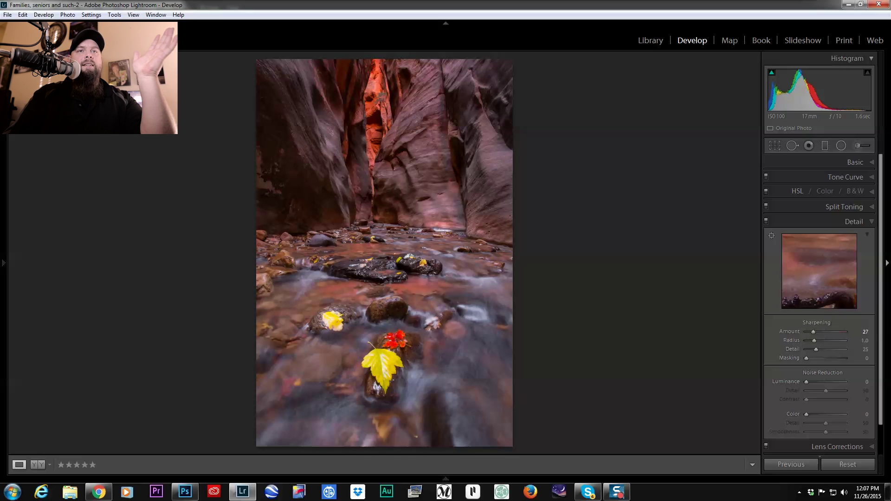
Step: Using the mask preview, set sharpening Masking to 63 and raise Amount to 46
left_click(807, 359, "alt")
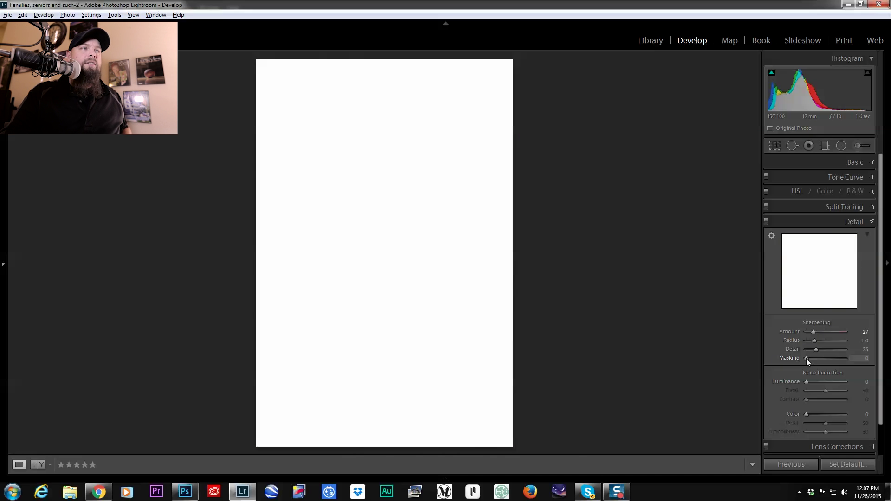
mouse_move(806, 358)
left_mouse_down()
mouse_move(838, 364)
mouse_move(805, 359)
left_mouse_up()
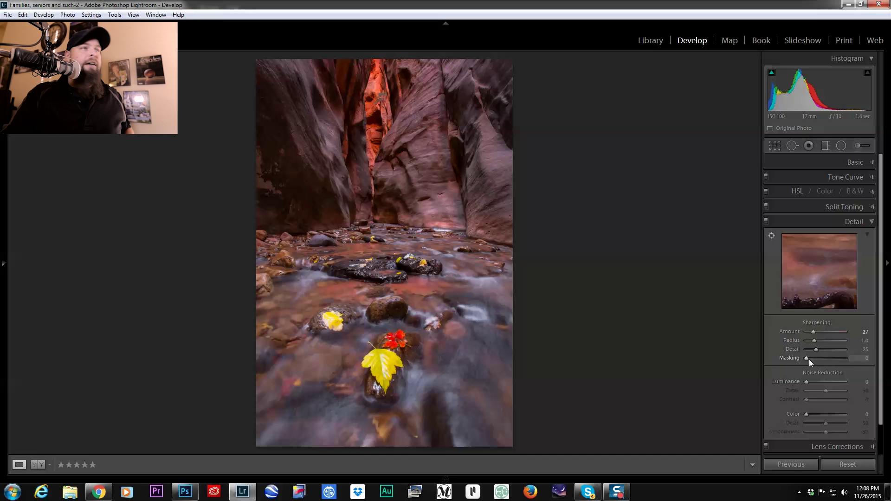
key("alt")
left_click_drag(809, 359, 834, 361)
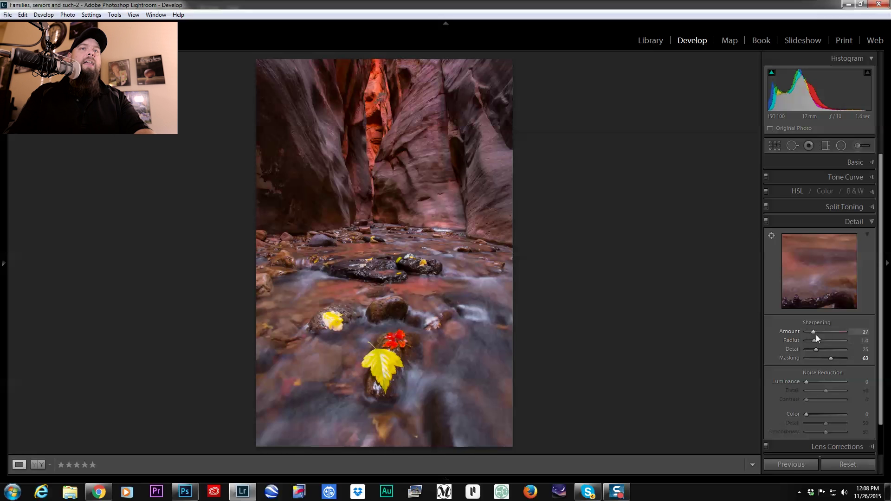
left_click_drag(815, 331, 820, 331)
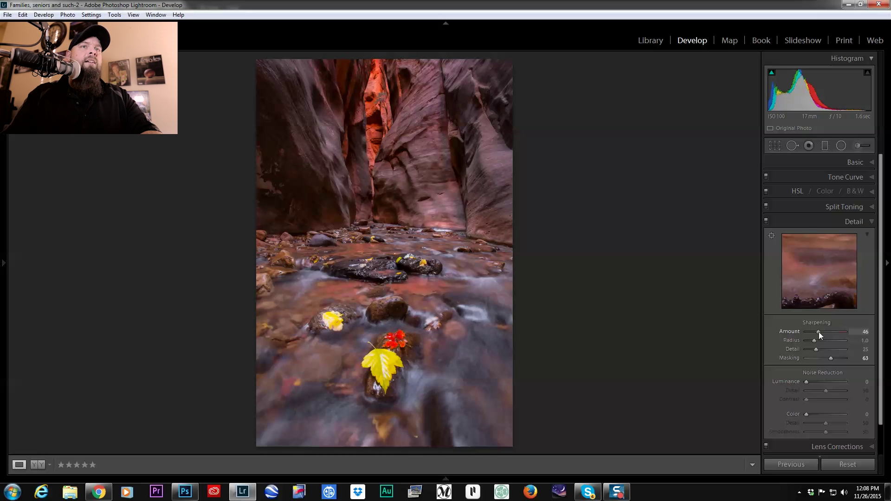
Step: Inspect the canyon wall at 1:1, comparing sharpening Amount from 0 up to 109
left_click(408, 185)
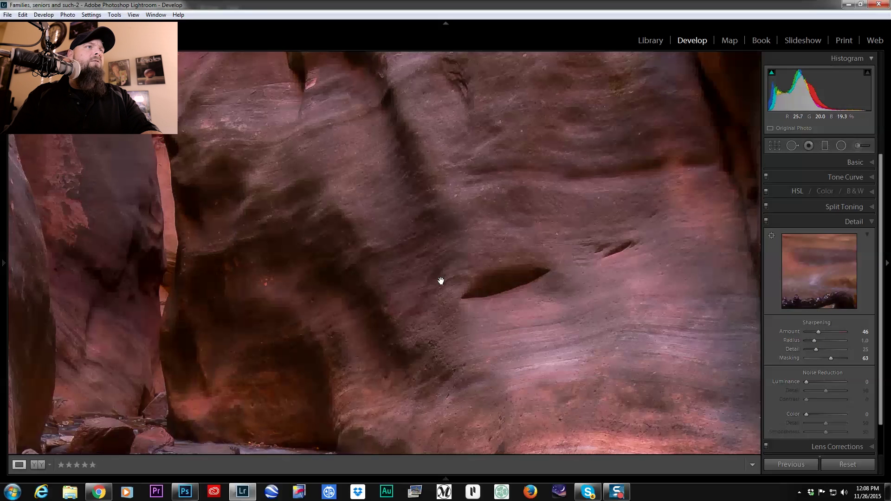
left_click_drag(479, 199, 510, 330)
left_click_drag(267, 109, 281, 263)
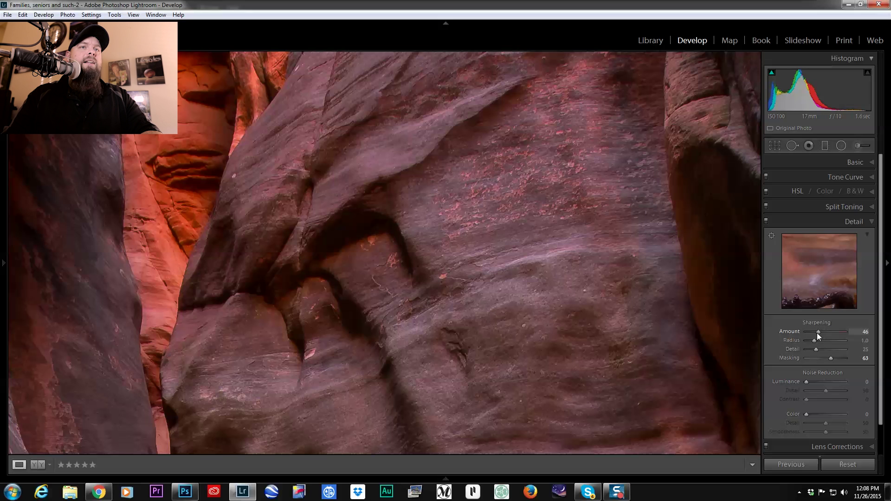
left_click_drag(818, 334, 801, 331)
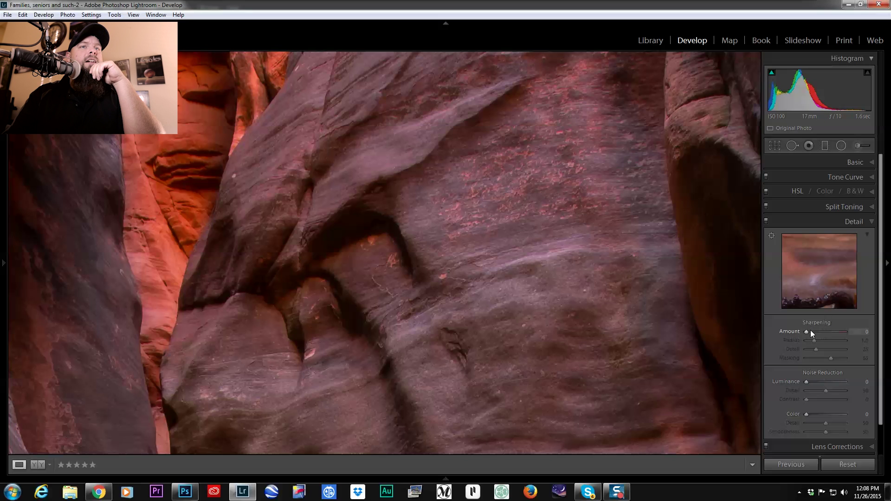
left_click_drag(806, 333, 832, 337)
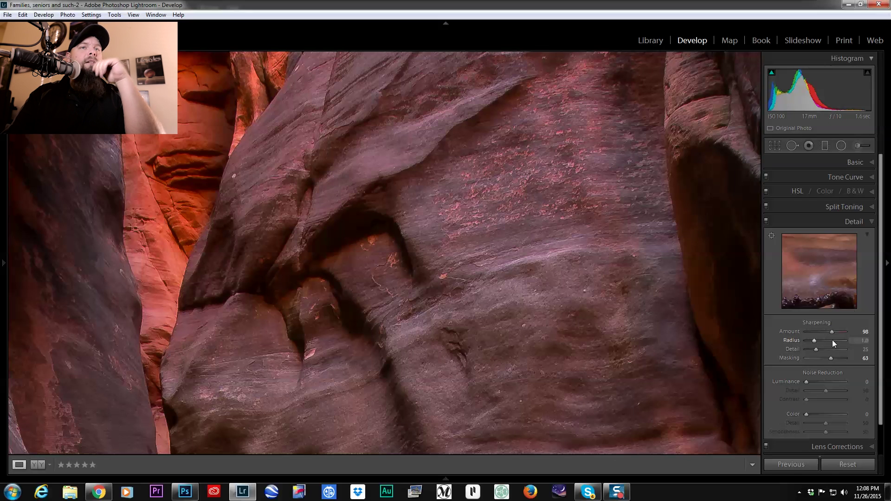
left_click_drag(832, 333, 835, 332)
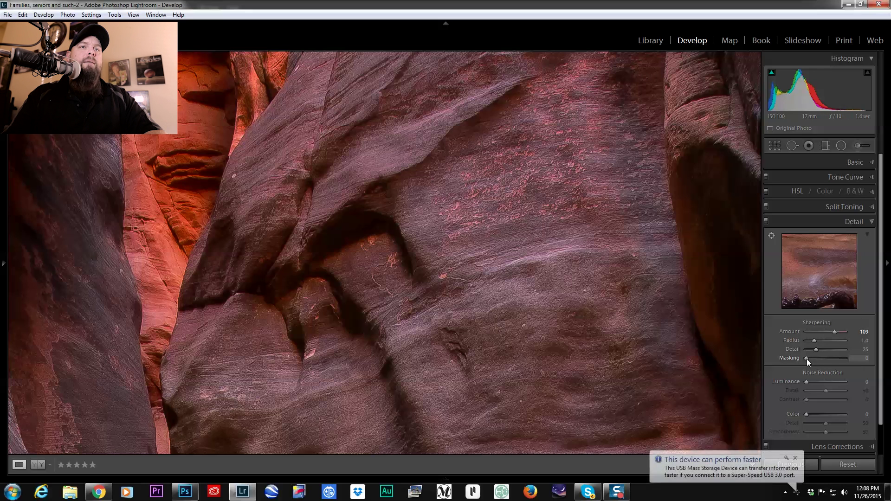
Step: Set Masking to 57, lower Amount to 95, and return to the full-photo view
left_click_drag(807, 359, 818, 361)
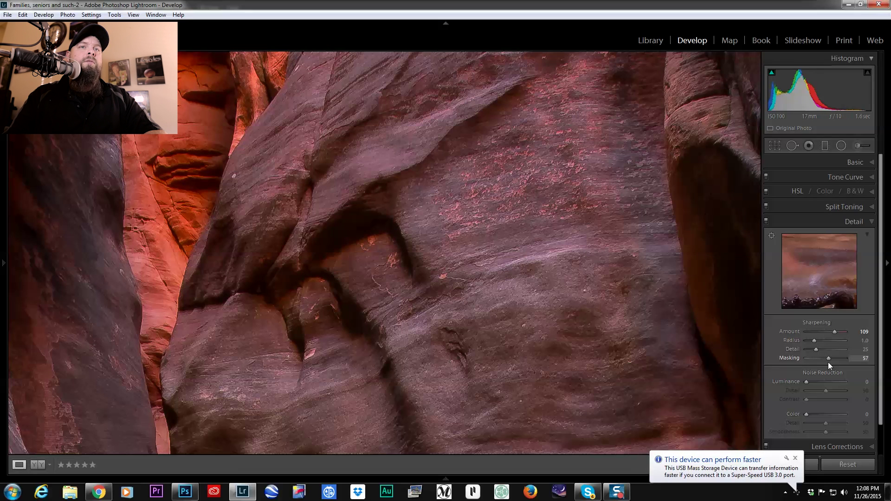
left_click_drag(833, 332, 829, 331)
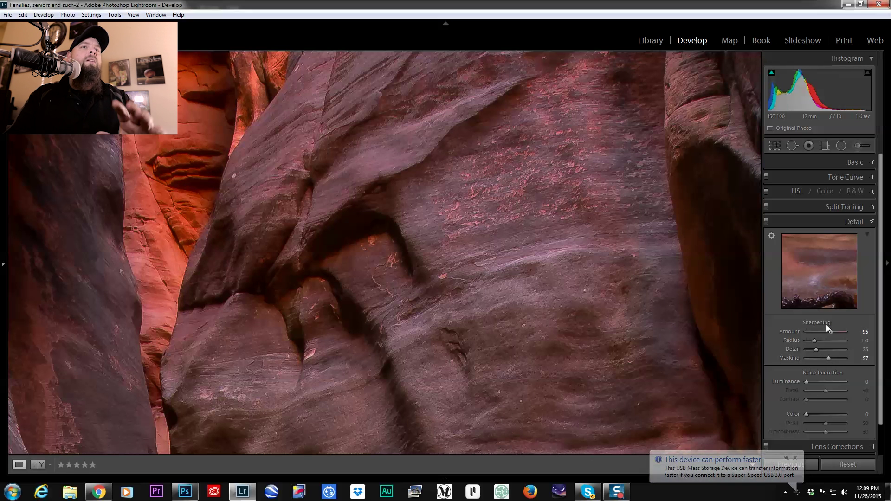
left_click(470, 276)
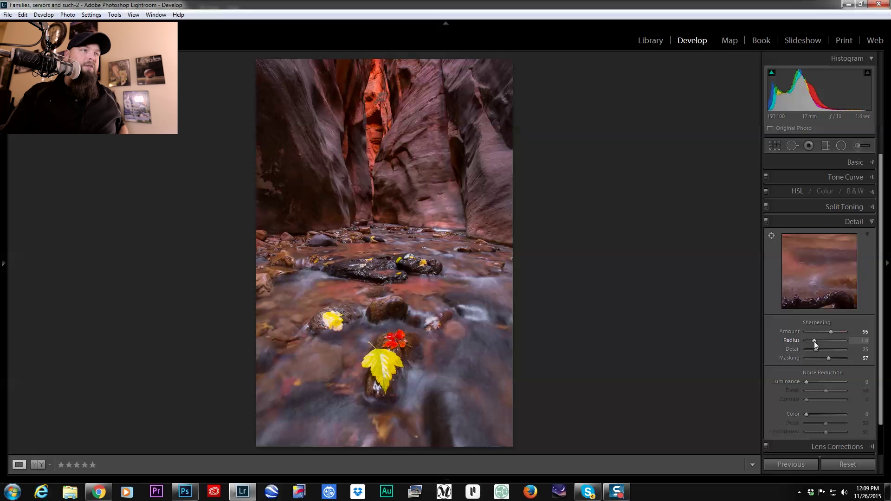
Step: Preview sharpening Radius at 1:1 on the rocks, trying 0.9 to 2.6, and settle at 0.8
left_click(814, 341, "alt")
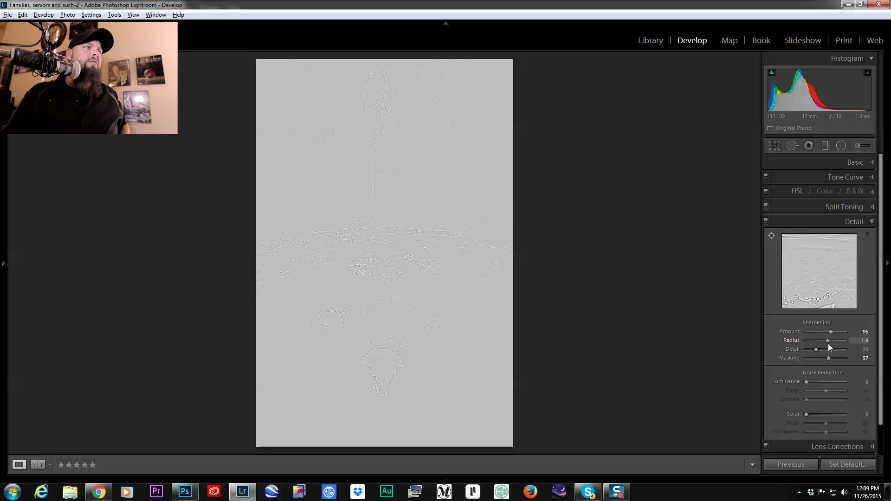
left_click_drag(840, 345, 796, 337)
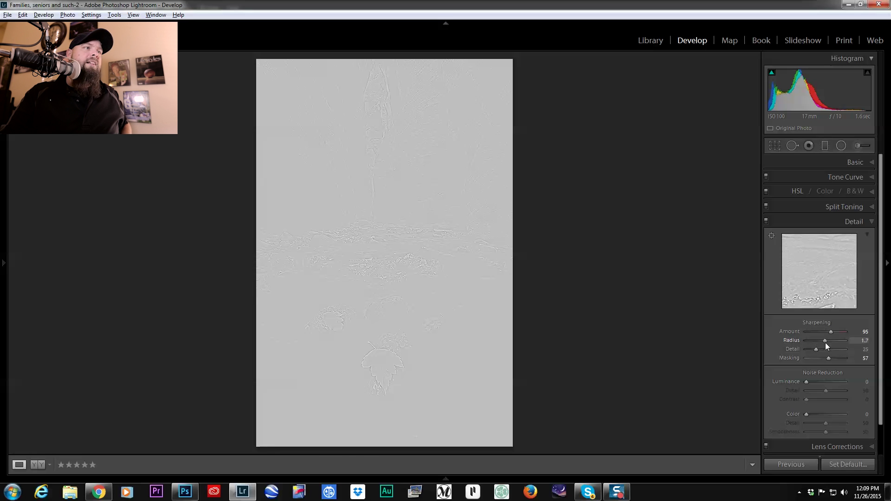
left_click_drag(432, 260, 650, 343)
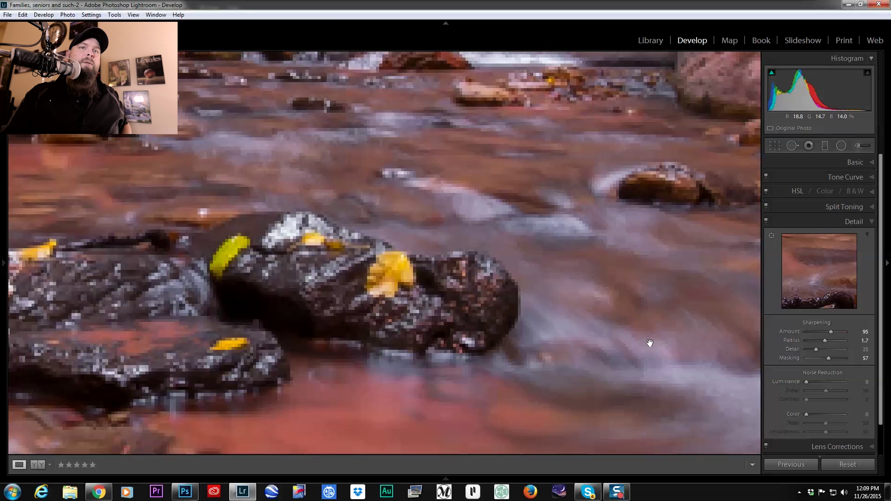
key("alt")
left_click_drag(824, 342, 810, 341)
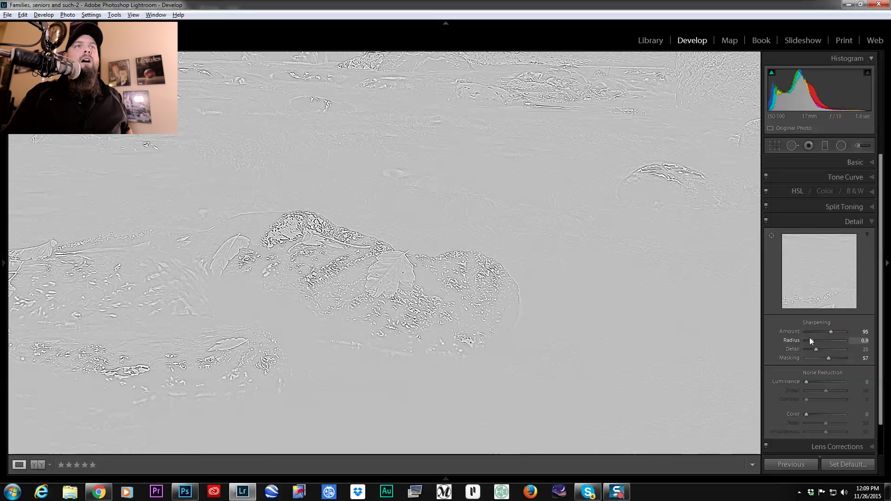
left_click_drag(813, 341, 841, 347)
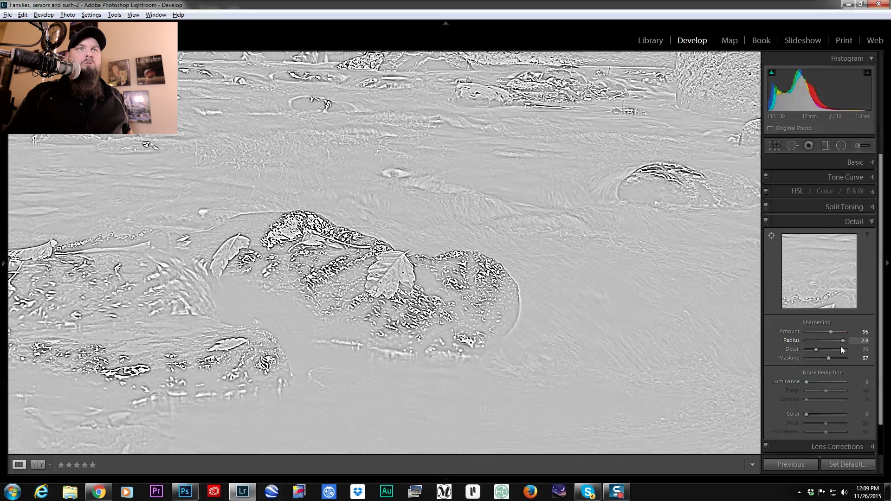
left_click_drag(840, 346, 809, 341)
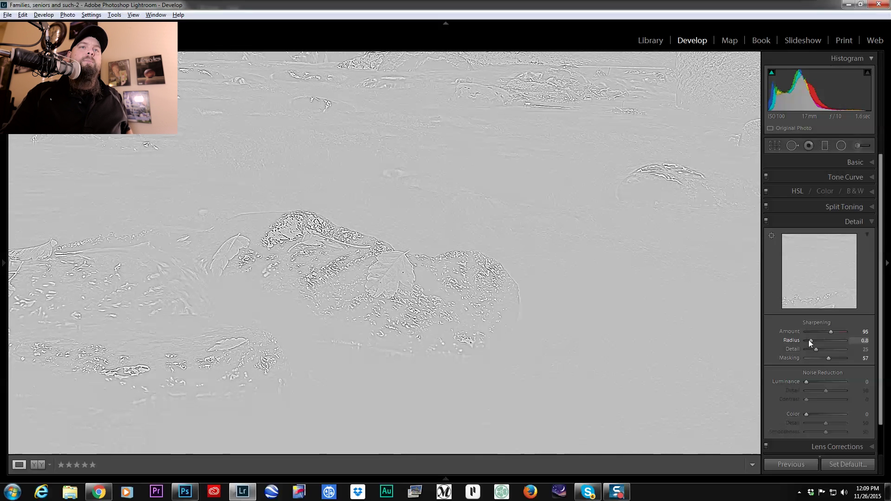
left_click_drag(809, 340, 809, 340)
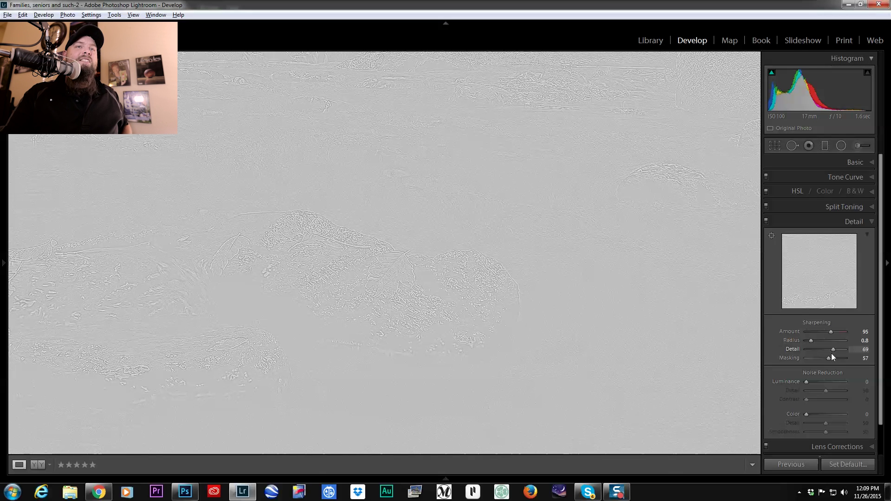
Step: Set sharpening Detail to 48 and Amount to 80, then view the whole canyon photo
left_click_drag(832, 352, 822, 352)
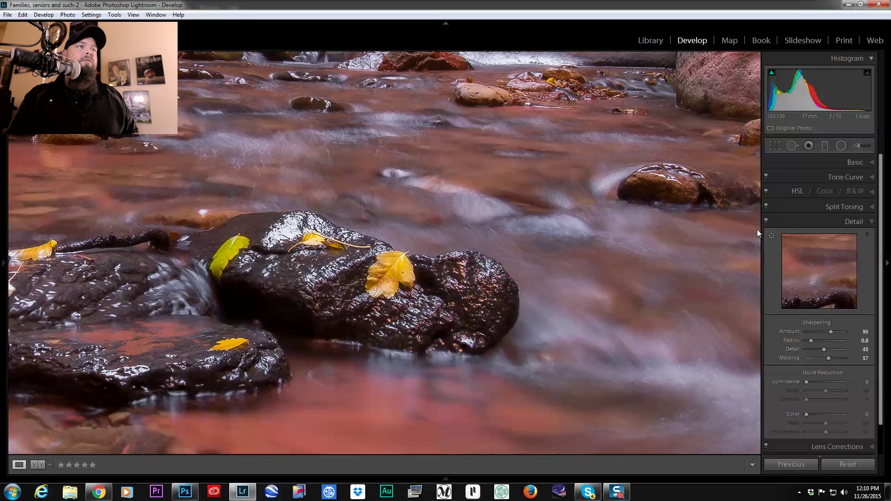
left_click(822, 352)
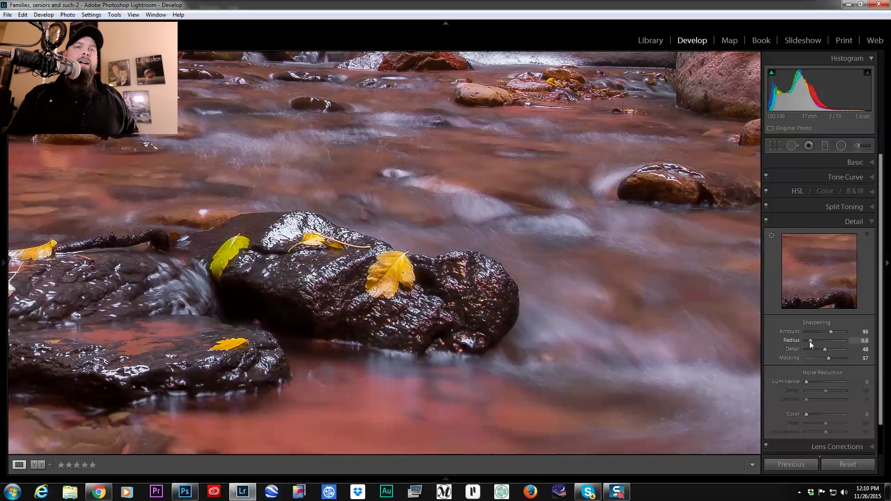
left_click(828, 330)
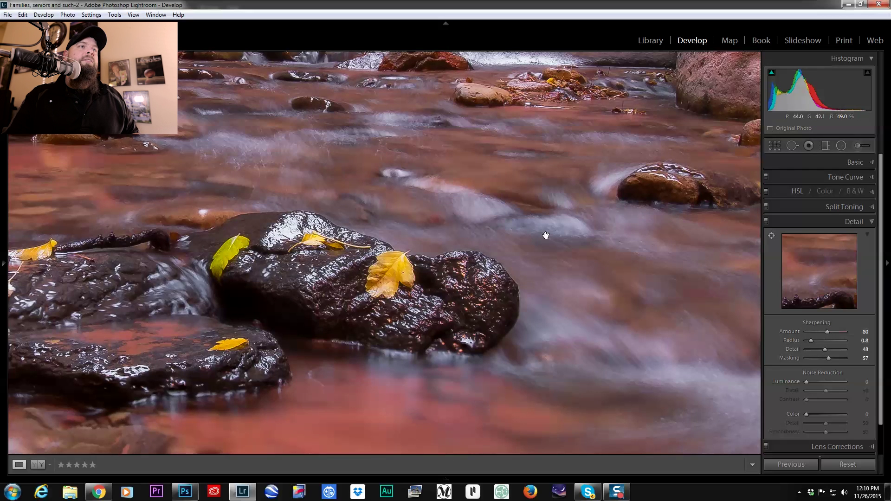
left_click(547, 235)
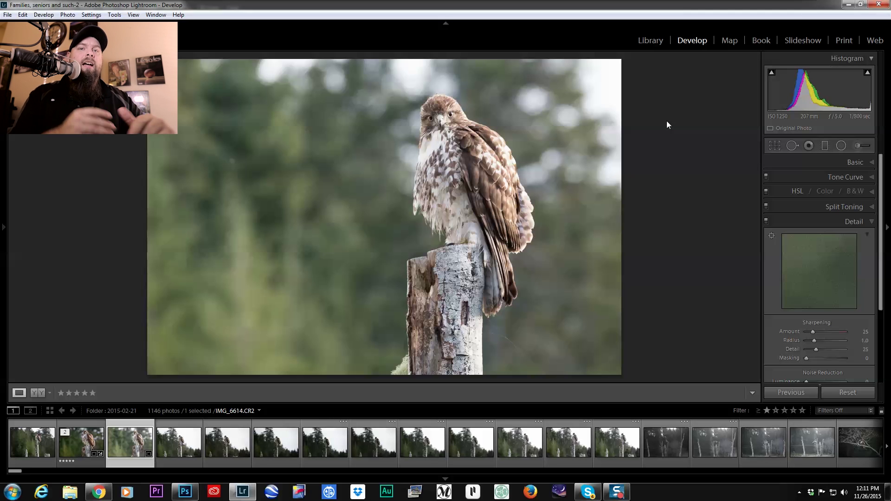
Step: In the Basic panel, set the hawk photo's Temp to 6700, Highlights -36 and Exposure -0.60
left_click(805, 162)
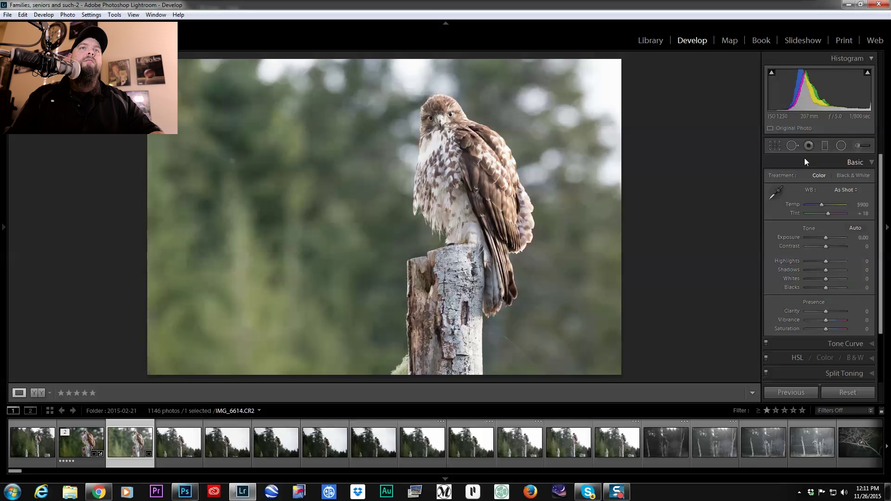
left_click_drag(866, 206, 882, 205)
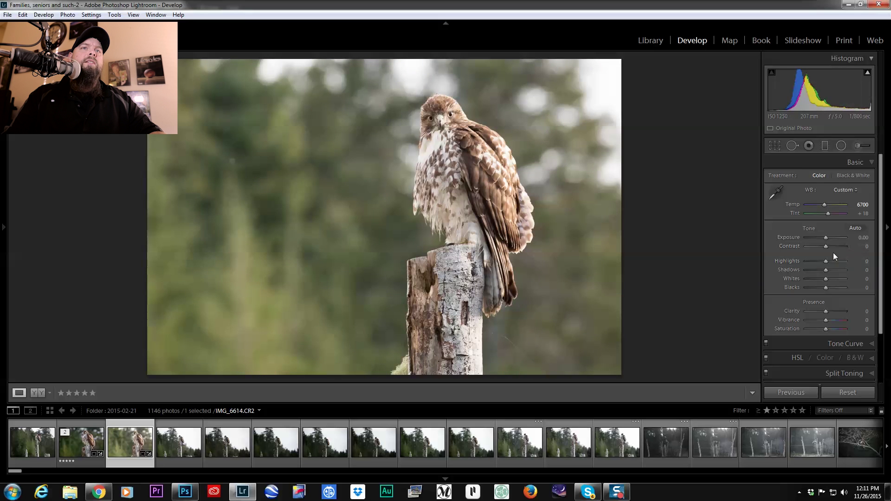
mouse_move(826, 261)
left_mouse_down()
mouse_move(829, 249)
mouse_move(829, 271)
left_mouse_up()
left_click_drag(827, 238, 835, 269)
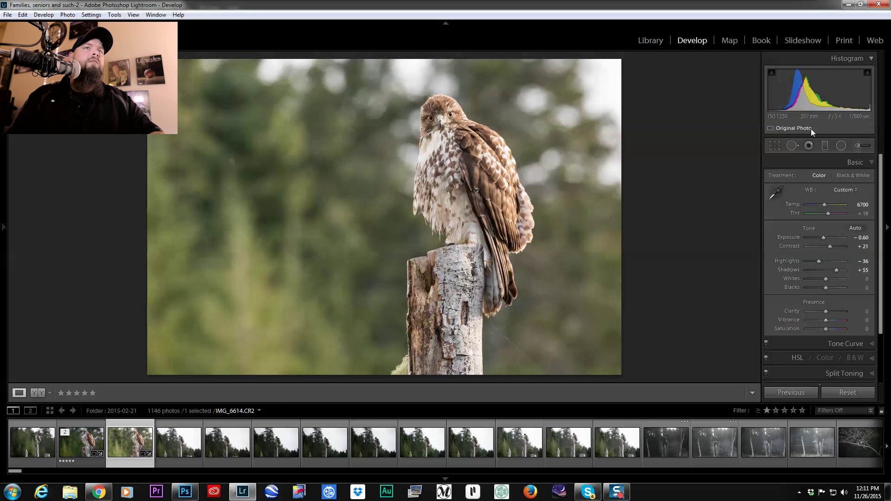
Step: Tighten the crop around the hawk by raising the bottom edge, and commit it
left_click(775, 146)
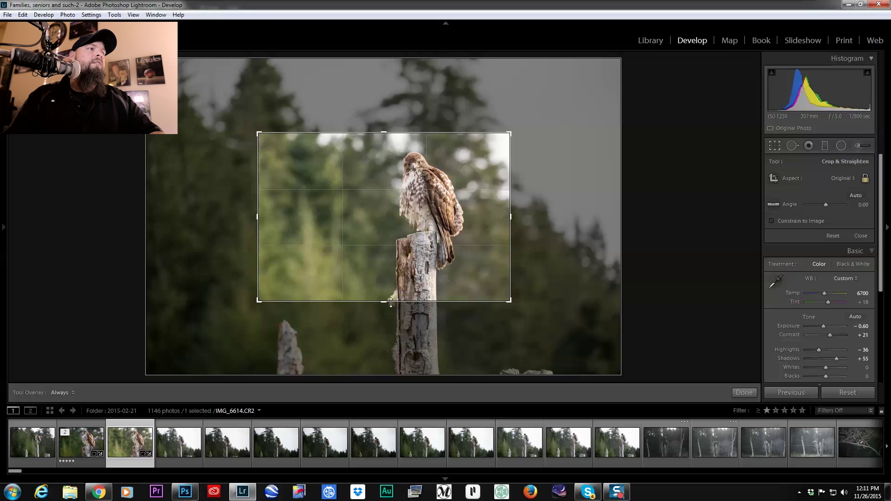
left_click_drag(388, 302, 388, 297)
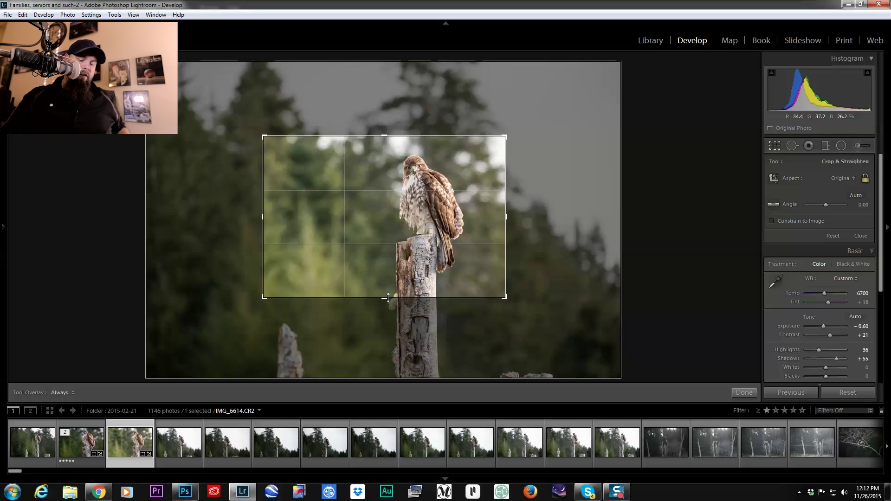
key("Return")
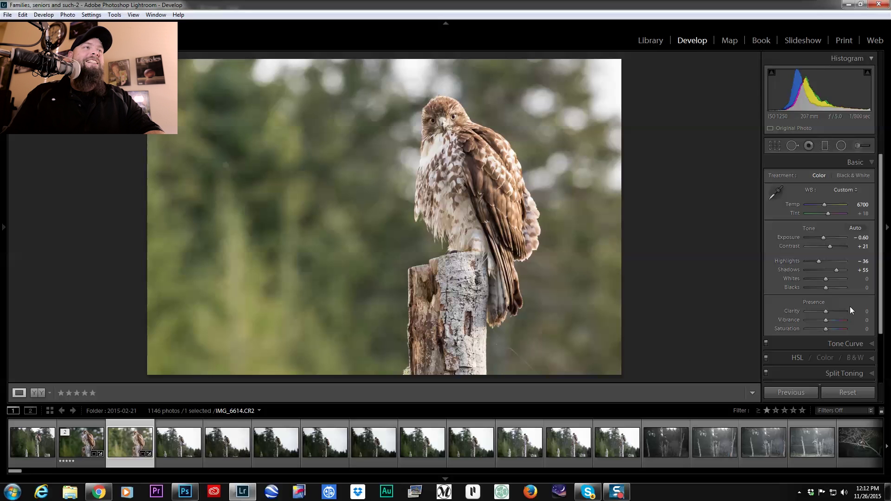
Step: Set Vibrance +12, Saturation +7, Blacks -19 and Contrast +24 on the hawk photo
left_click_drag(825, 332, 828, 321)
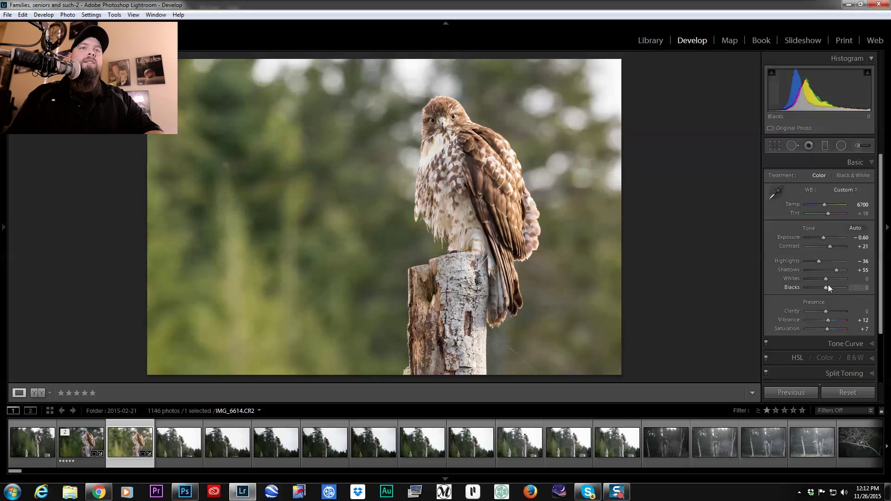
left_click_drag(828, 285, 824, 285)
left_click_drag(829, 249, 831, 250)
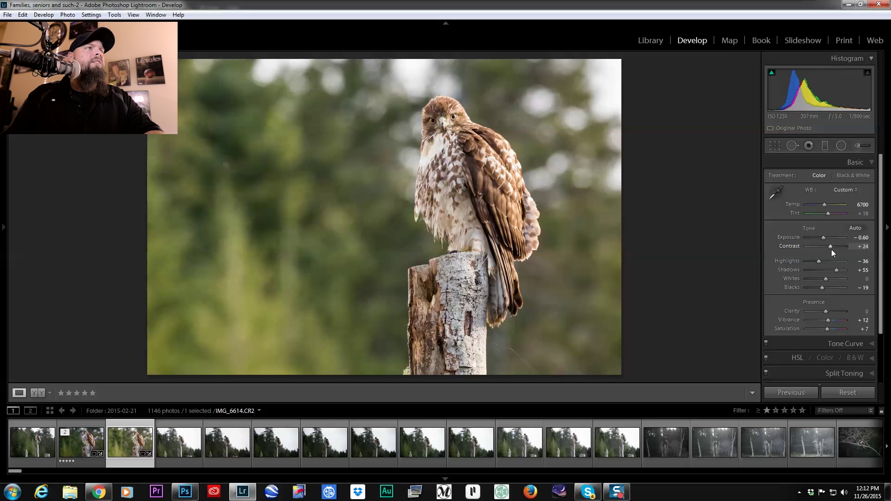
scroll(831, 298, "down", 3)
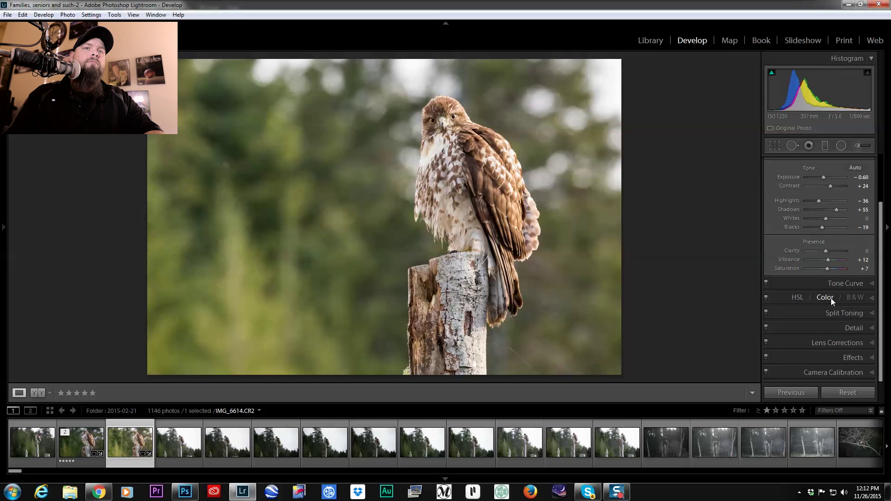
left_click(824, 327)
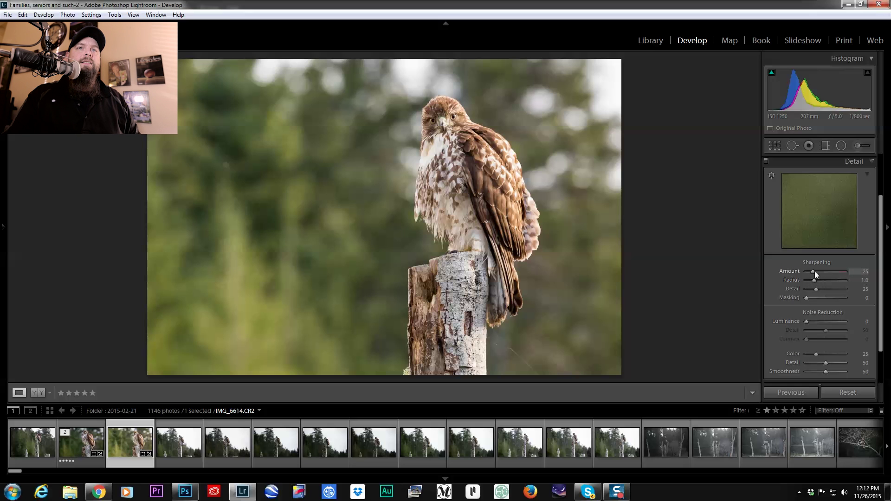
Step: Sharpen the hawk photo to Amount 86 and Radius 0.7, checking the head at 1:1
left_click_drag(814, 271, 839, 274)
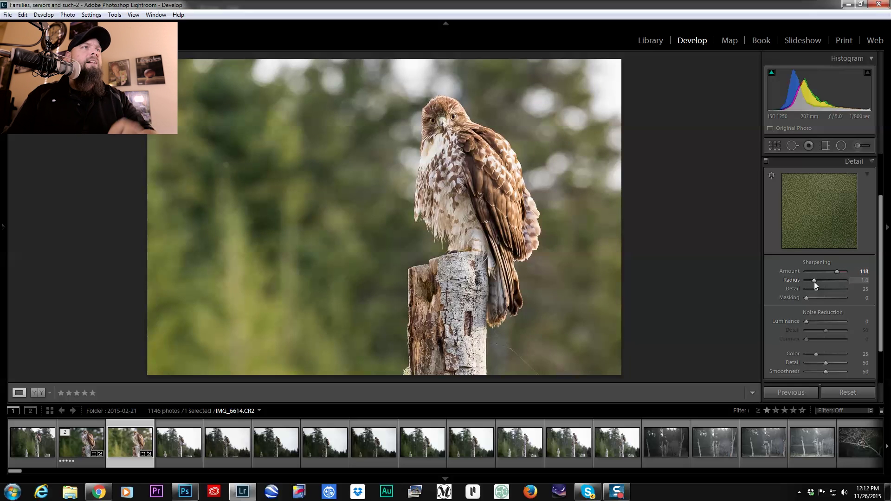
left_click_drag(814, 281, 833, 286)
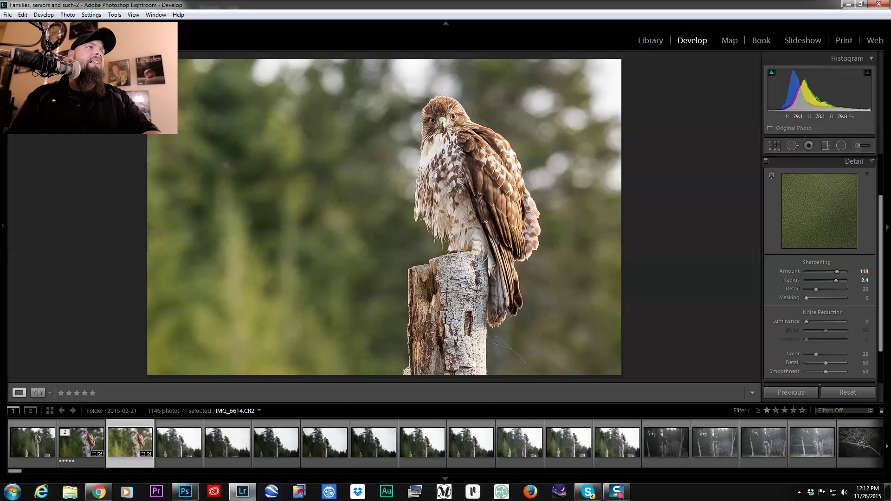
left_click(464, 178)
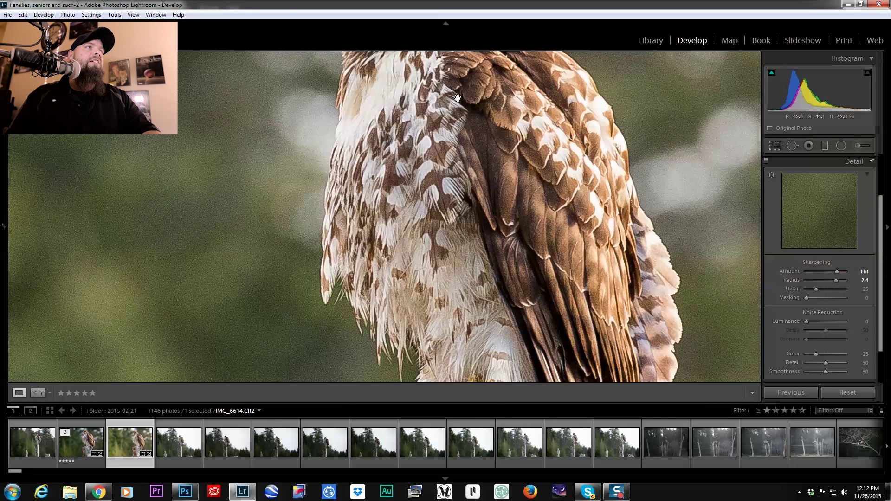
left_click(464, 178)
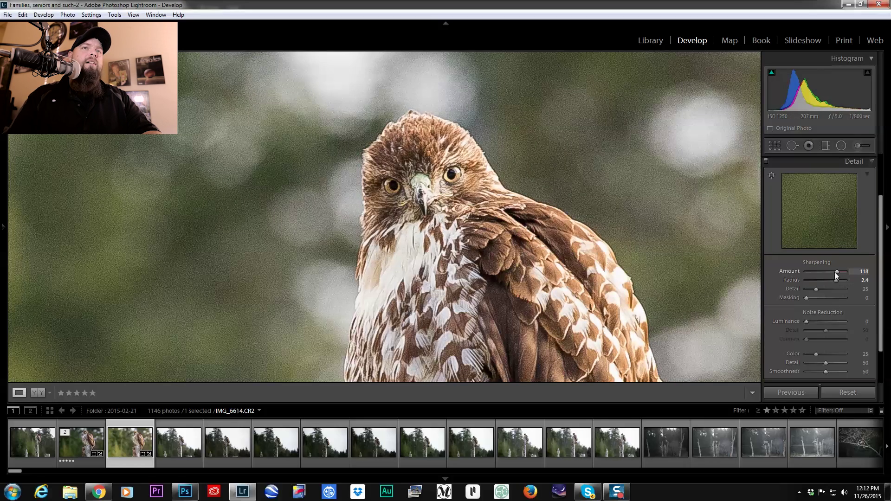
mouse_move(834, 272)
left_mouse_down()
mouse_move(807, 271)
mouse_move(835, 272)
mouse_move(832, 280)
mouse_move(808, 276)
mouse_move(825, 269)
left_mouse_up()
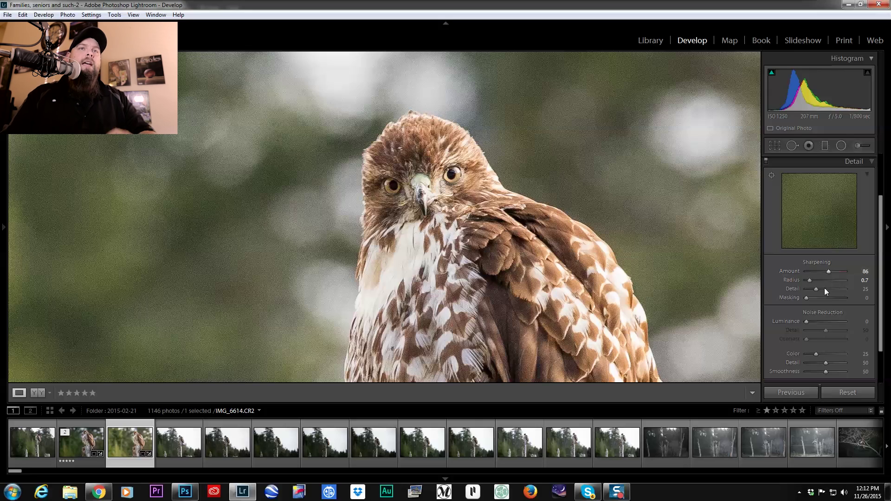
Step: Raise sharpening Masking to 76 while previewing the mask, comparing against Masking 0 at 1:1
key("z")
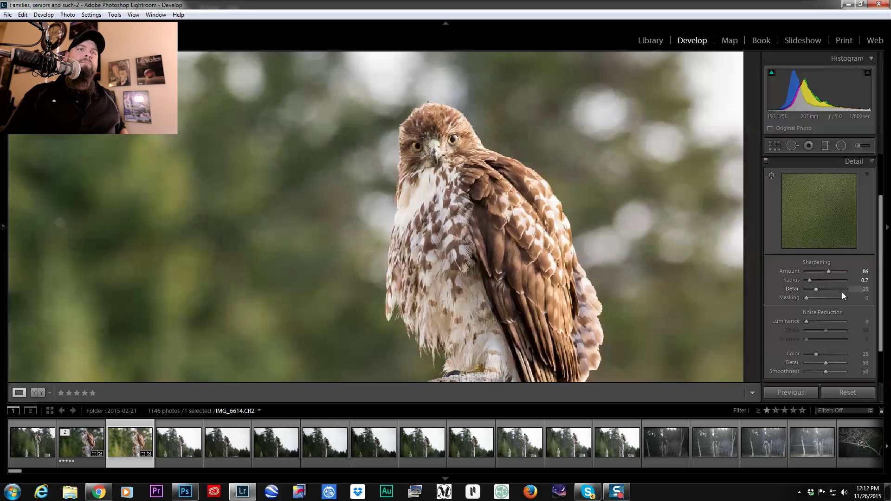
left_click_drag(807, 298, 823, 299)
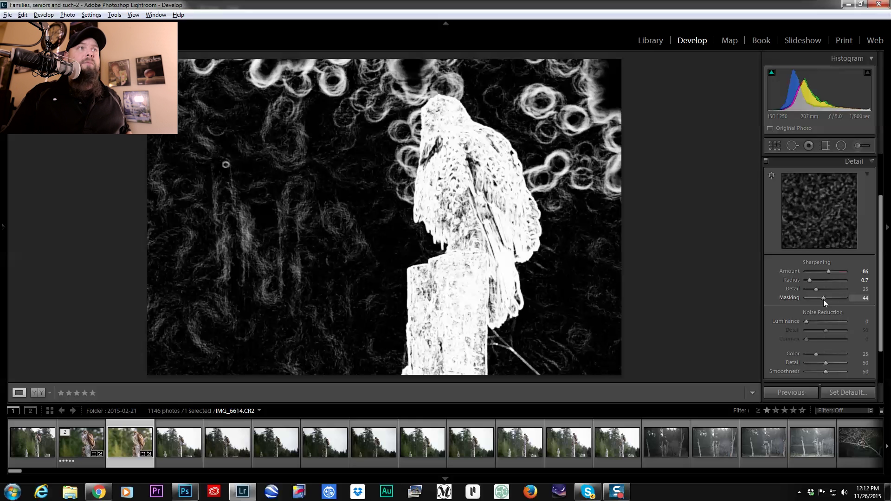
left_click_drag(824, 300, 834, 301)
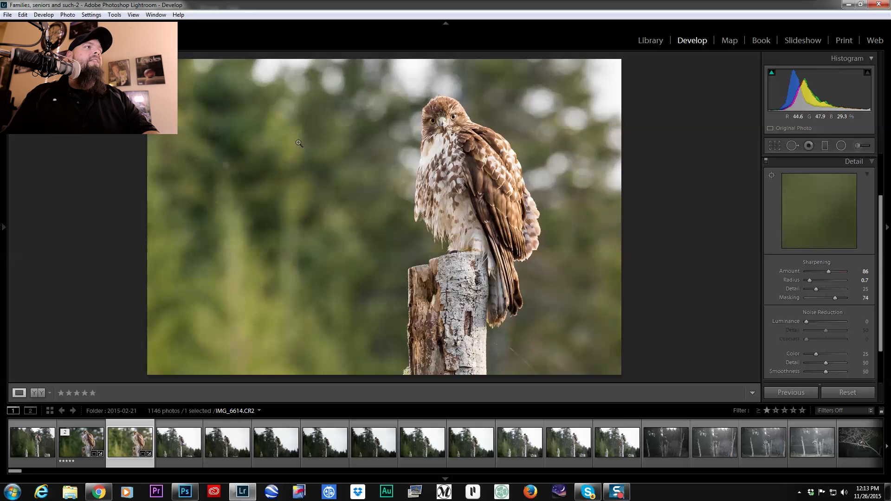
left_click(305, 173)
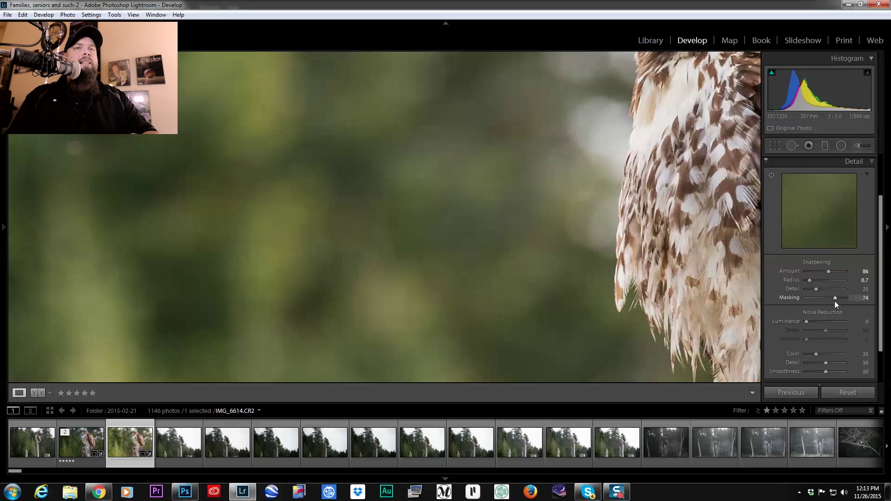
left_click_drag(834, 299, 805, 297)
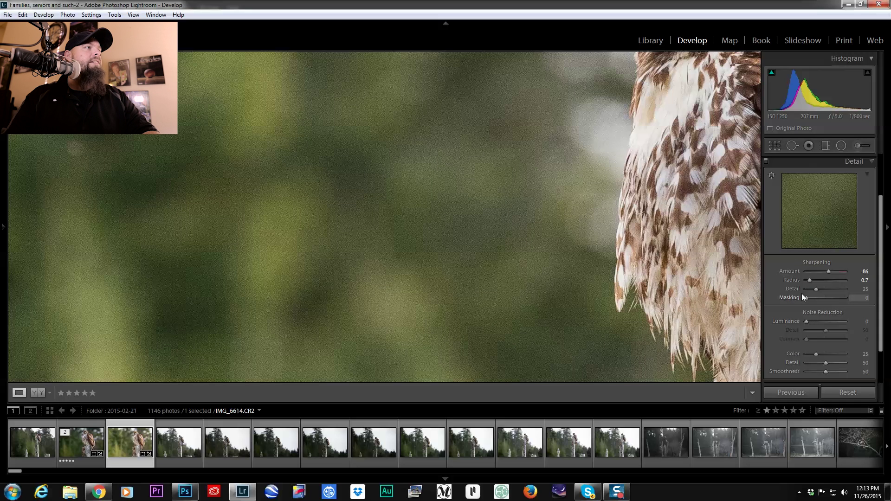
left_click_drag(807, 297, 835, 302)
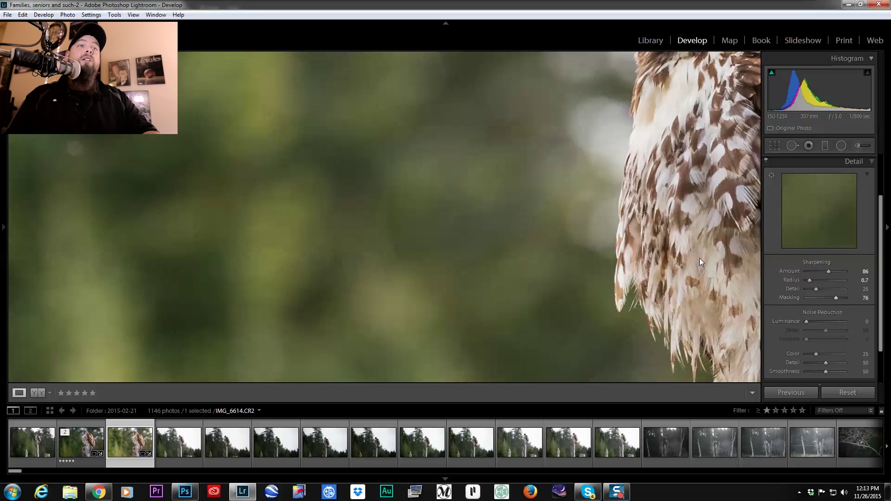
left_click(650, 242)
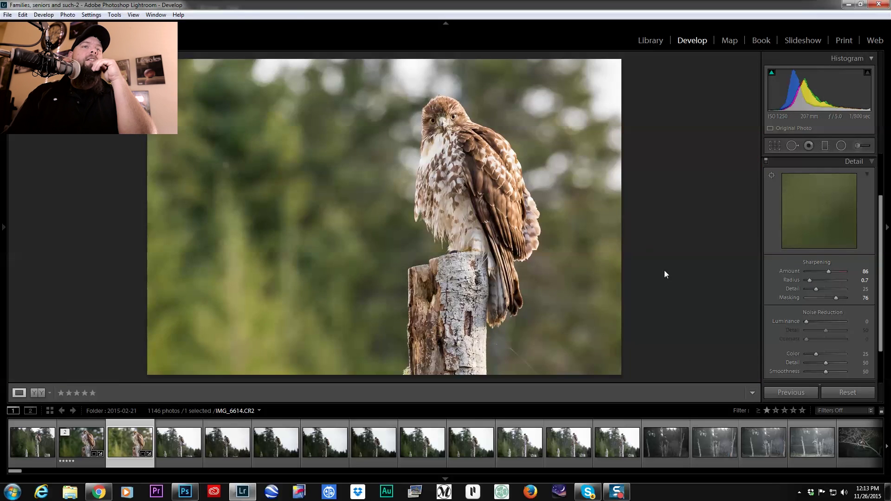
Step: Lower global sharpening Amount to 50, then set an Adjustment Brush to Sharpness 50, Size 15, Flow 62
left_click_drag(828, 273, 826, 274)
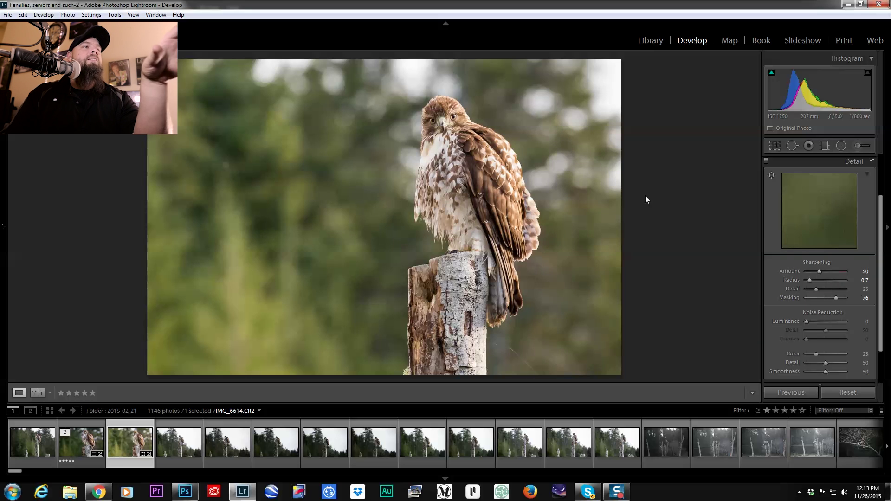
left_click(444, 479)
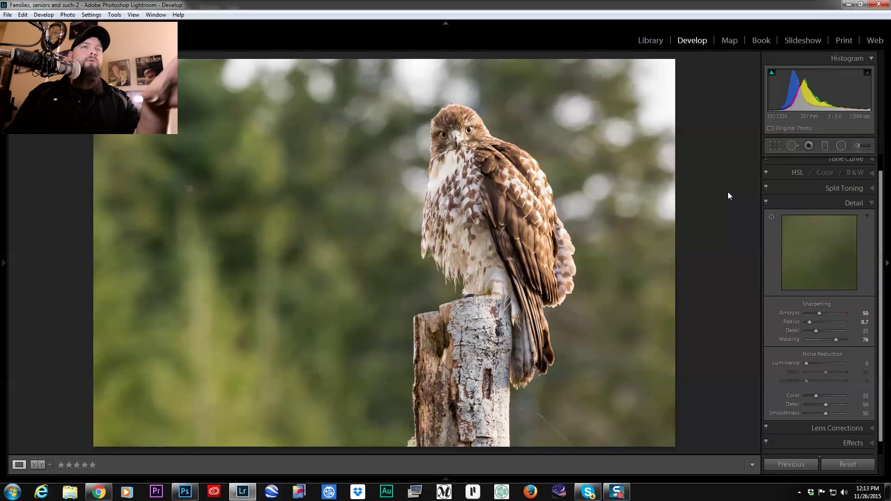
left_click(855, 146)
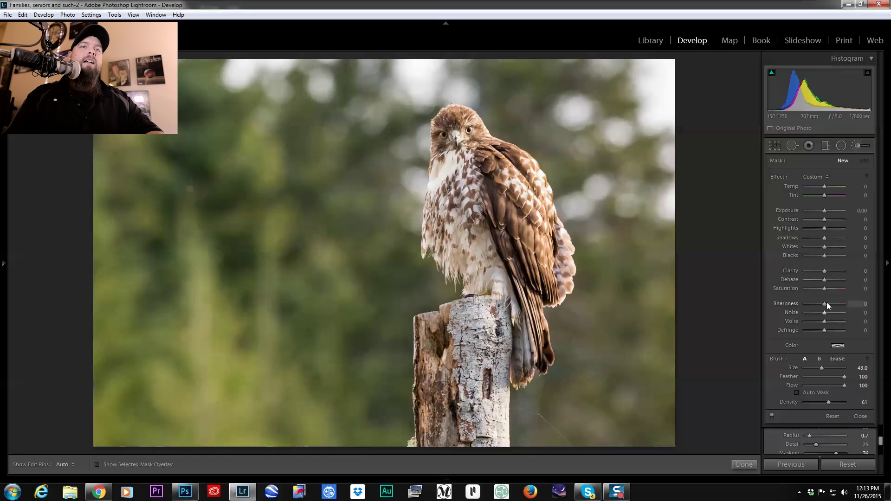
left_click_drag(825, 304, 832, 307)
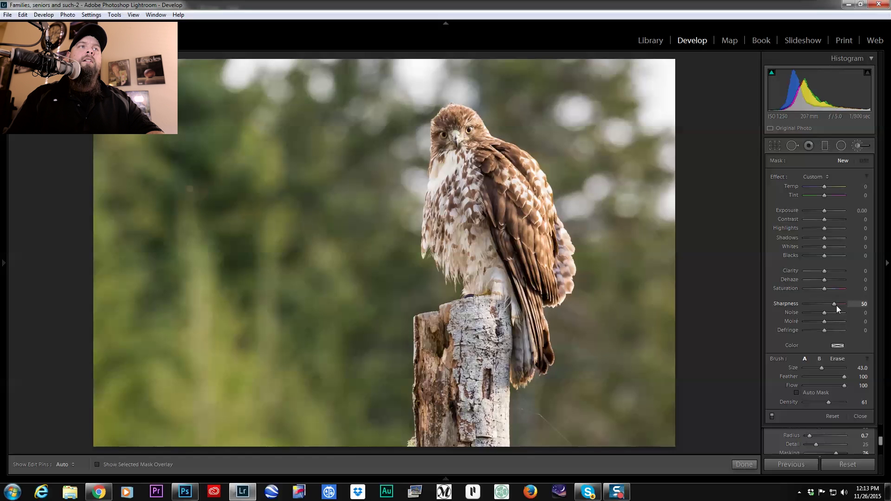
scroll(499, 239, "down", 1)
scroll(498, 239, "down", 10)
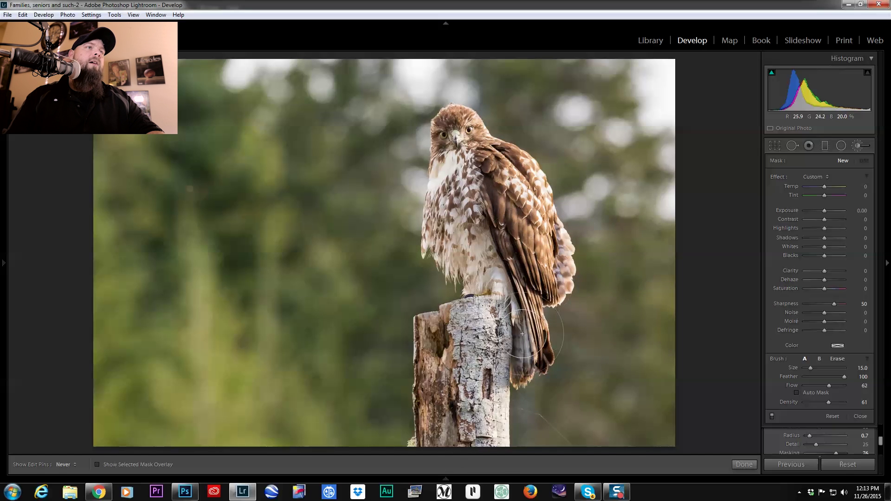
left_click(477, 255)
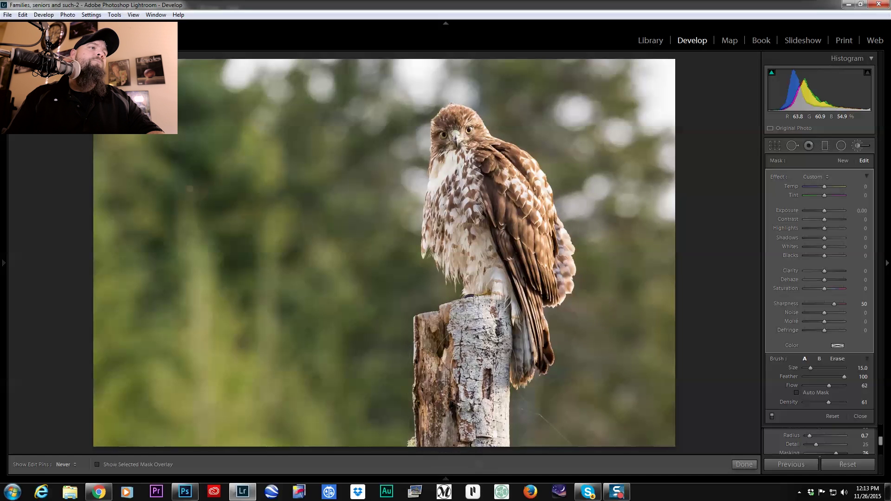
Step: Show the edit pin for the Sharpness 50 brush adjustment on the hawk
key("h")
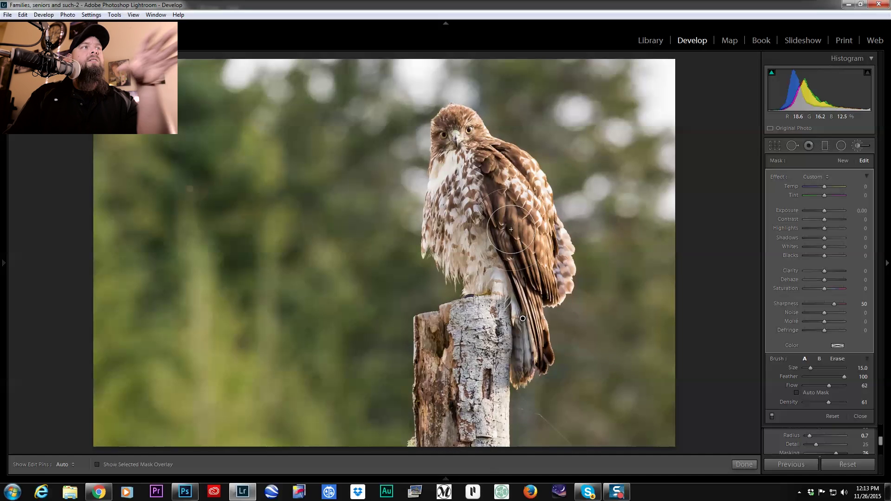